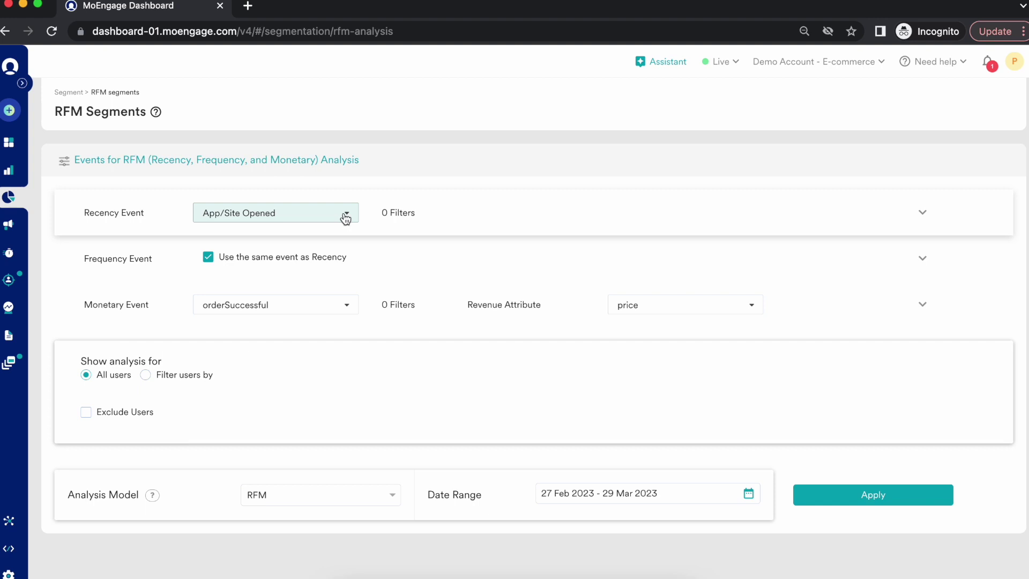
Browse the available Recency Event options, and add an empty attribute filter to the App/Site Opened event and remove it.
{"action": "left_click", "coordinate": [345, 218]}
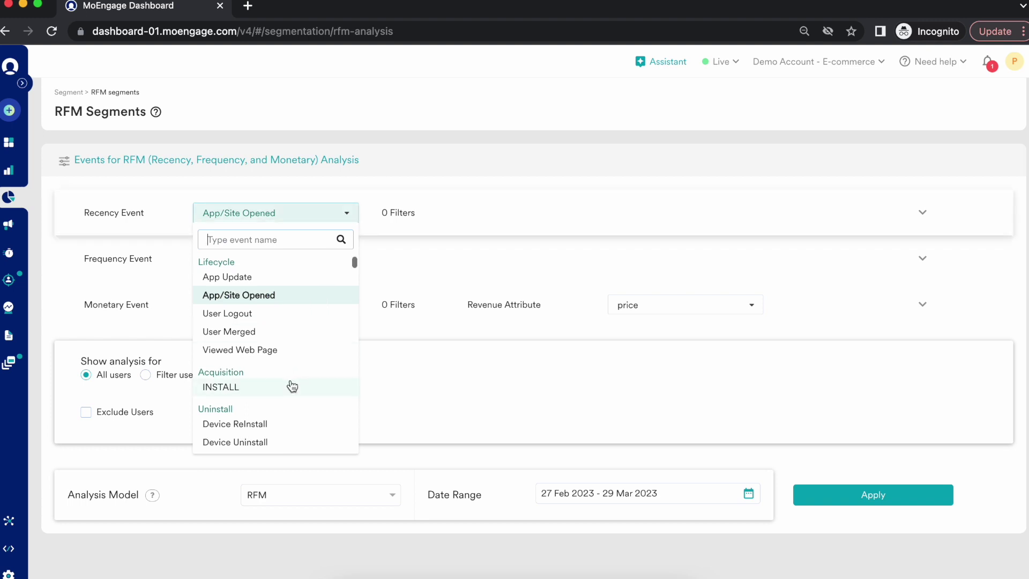
{"action": "scroll", "coordinate": [289, 386], "scroll_direction": "down", "scroll_amount": 1}
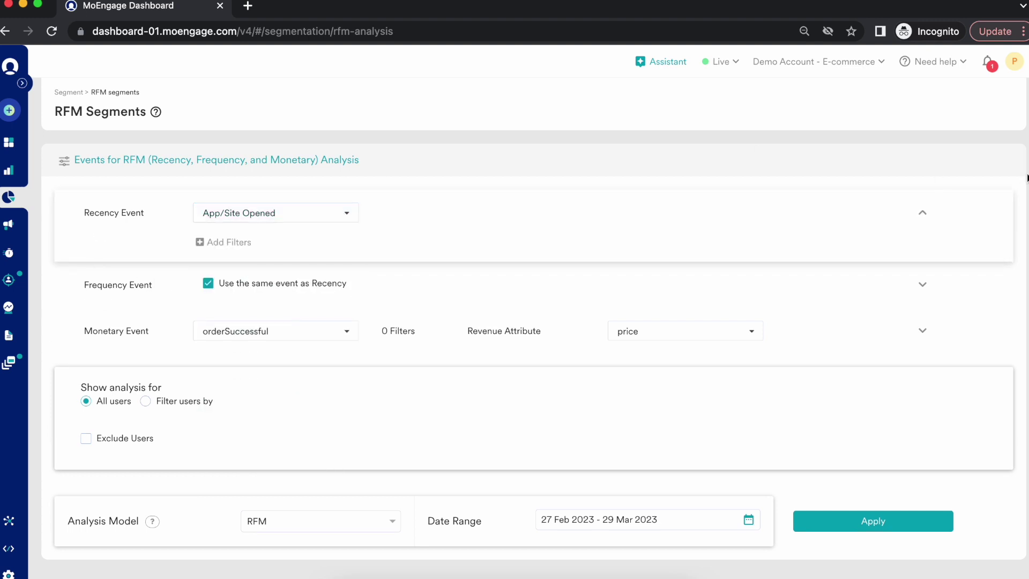
{"action": "left_click", "coordinate": [234, 240]}
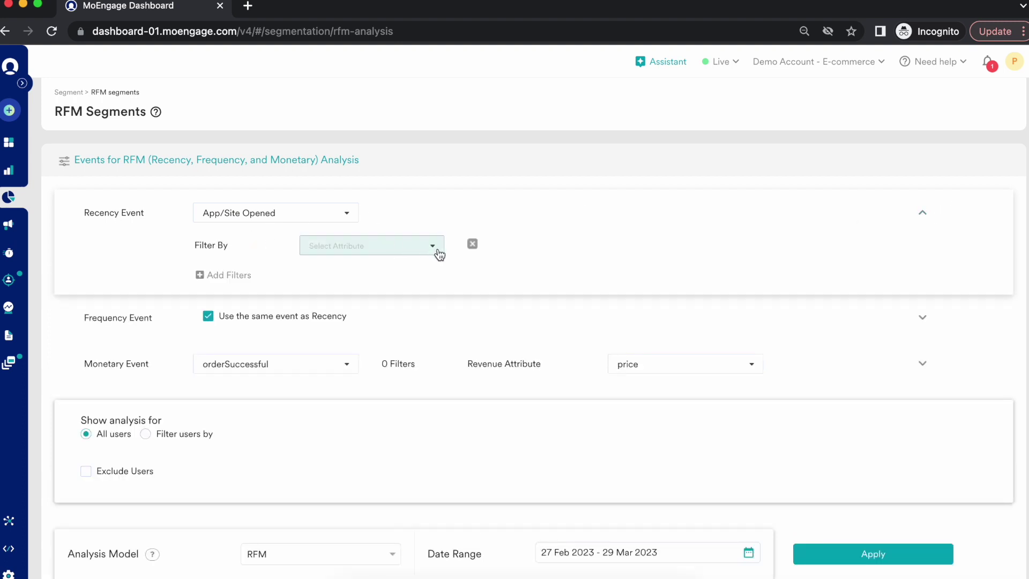
{"action": "left_click", "coordinate": [472, 244]}
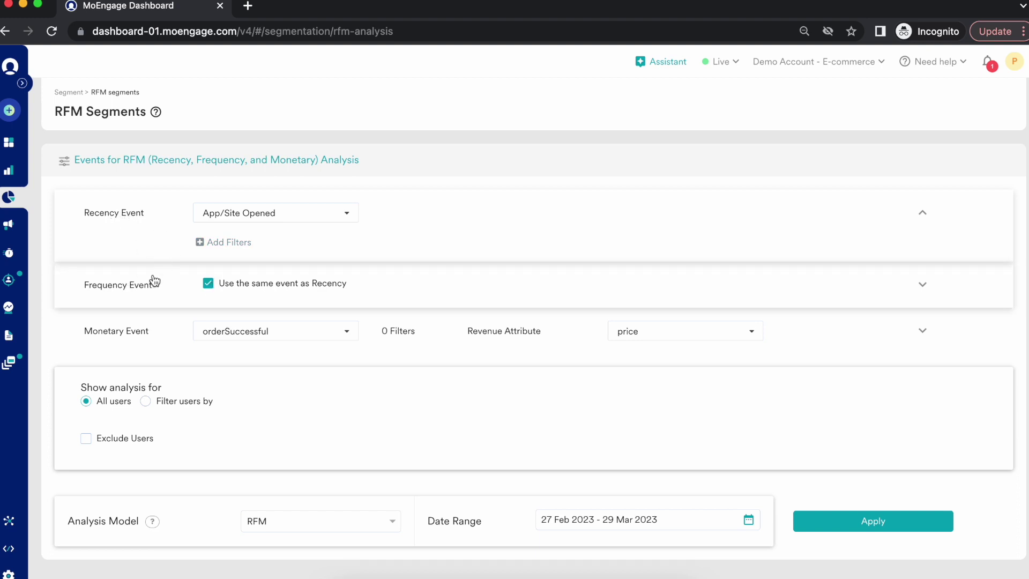
Try a separate Frequency Event by browsing its event options, and revert to using the same event as Recency.
{"action": "left_click", "coordinate": [207, 290]}
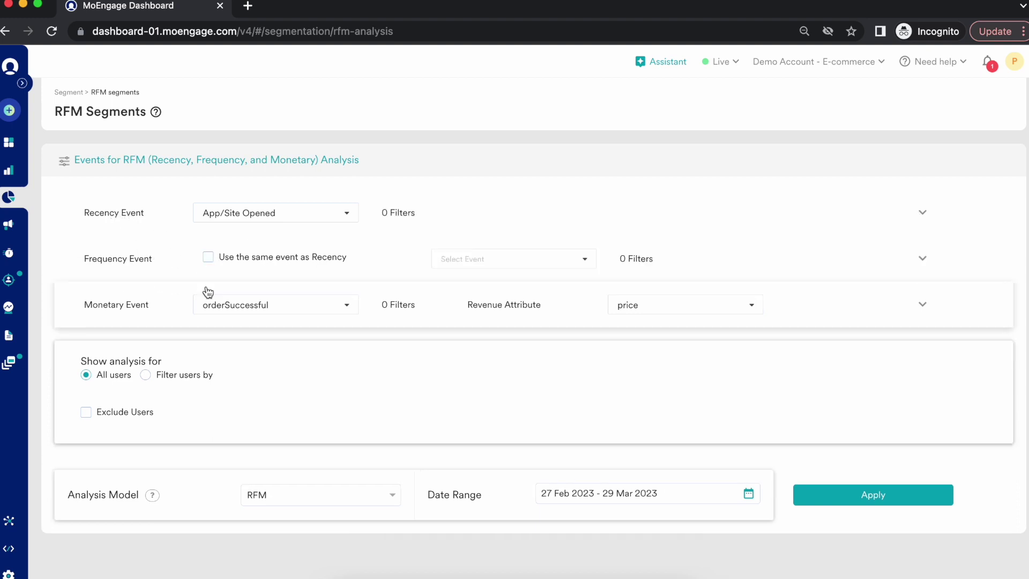
{"action": "left_click", "coordinate": [503, 268]}
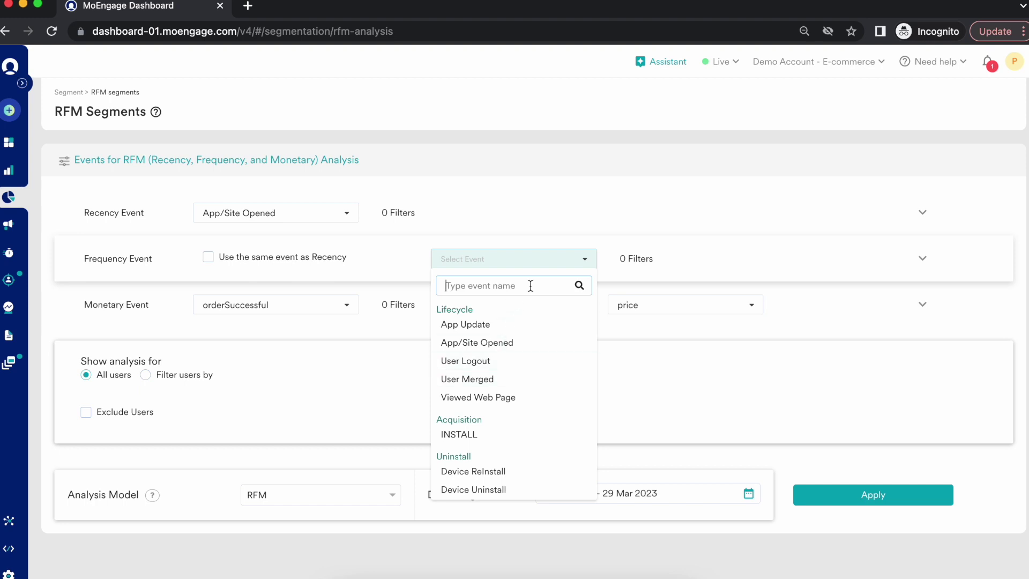
{"action": "left_click", "coordinate": [208, 257]}
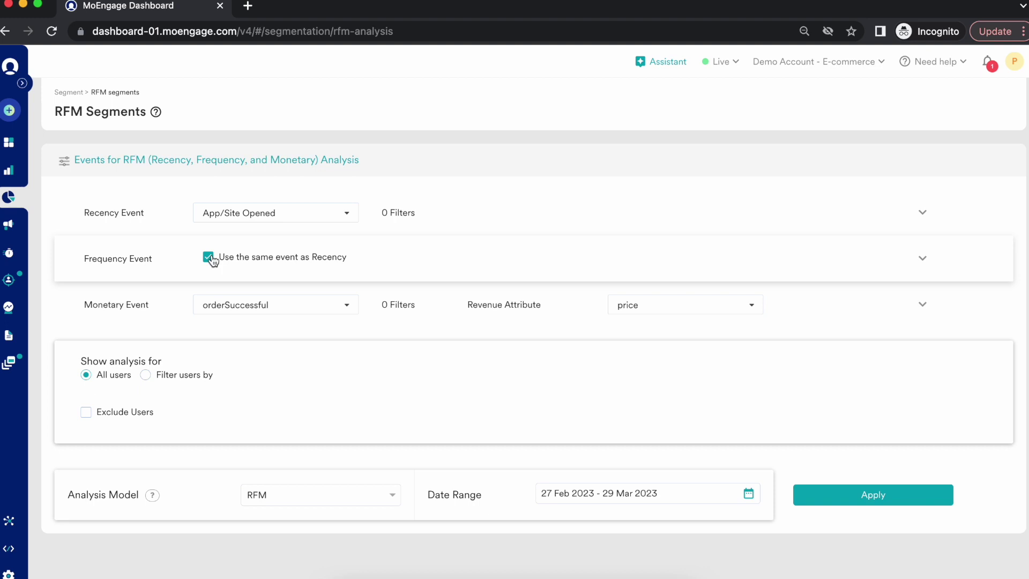
Keep orderSuccessful as the Monetary Event and choose price as its revenue attribute.
{"action": "left_click", "coordinate": [259, 311]}
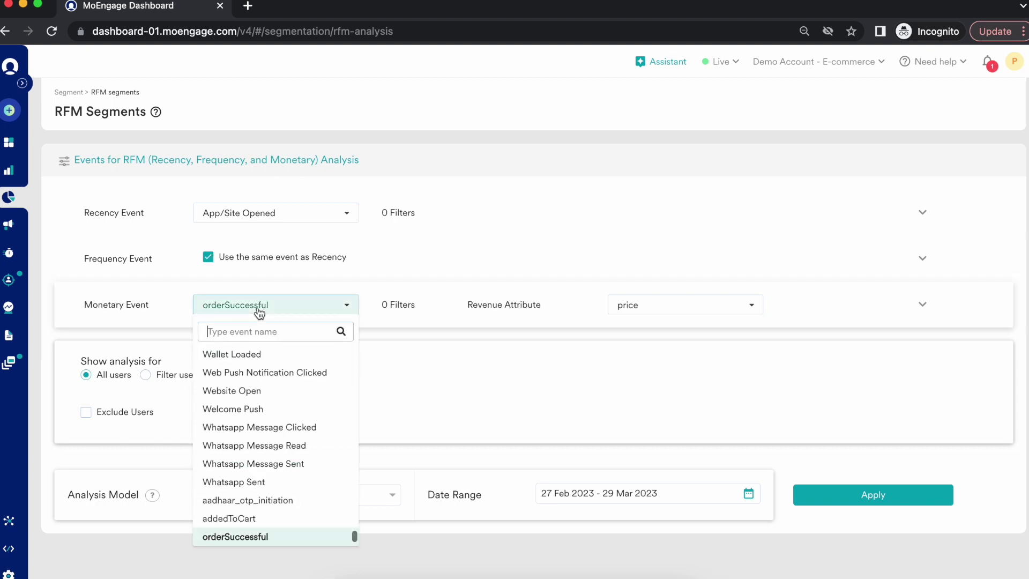
{"action": "left_click", "coordinate": [46, 300]}
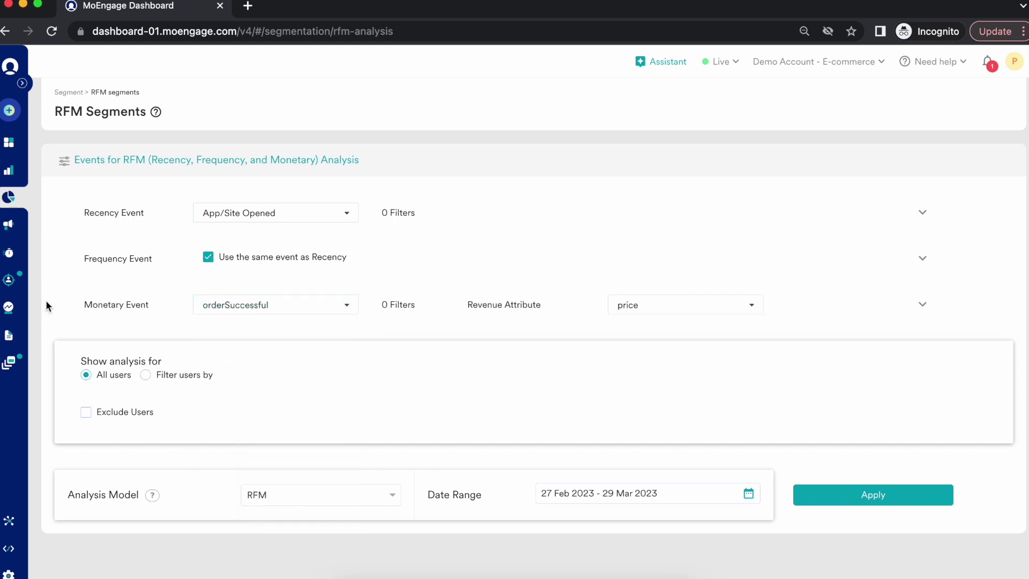
{"action": "left_click", "coordinate": [656, 305]}
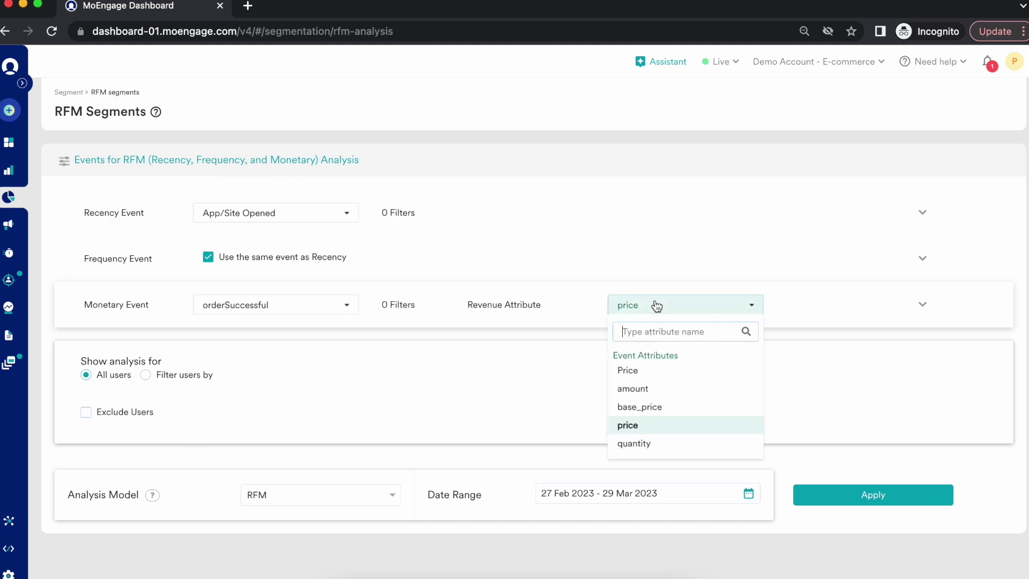
{"action": "left_click", "coordinate": [642, 425]}
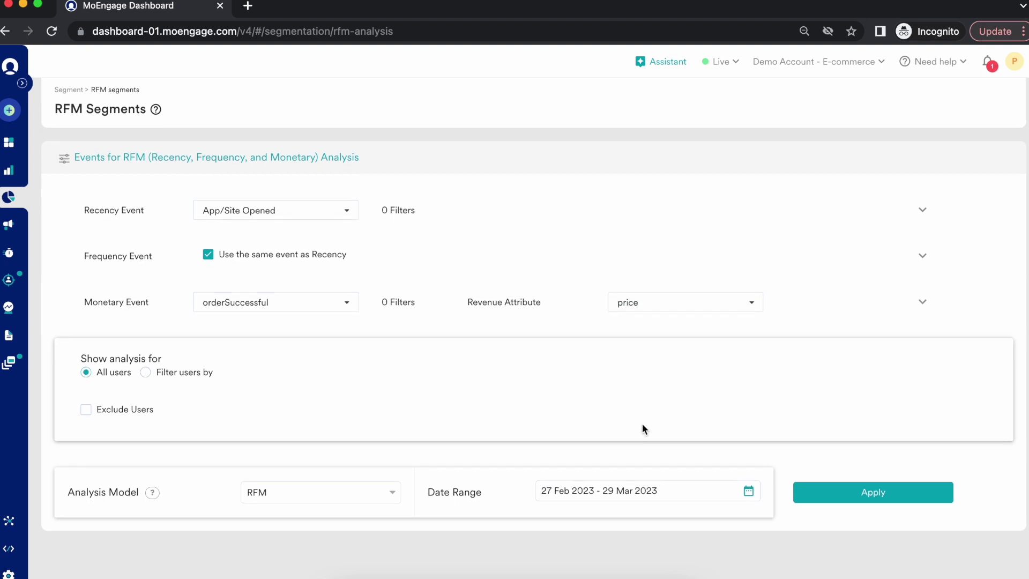
Try restricting the analysis to filtered users, and switch it back to all users.
{"action": "left_click", "coordinate": [146, 375]}
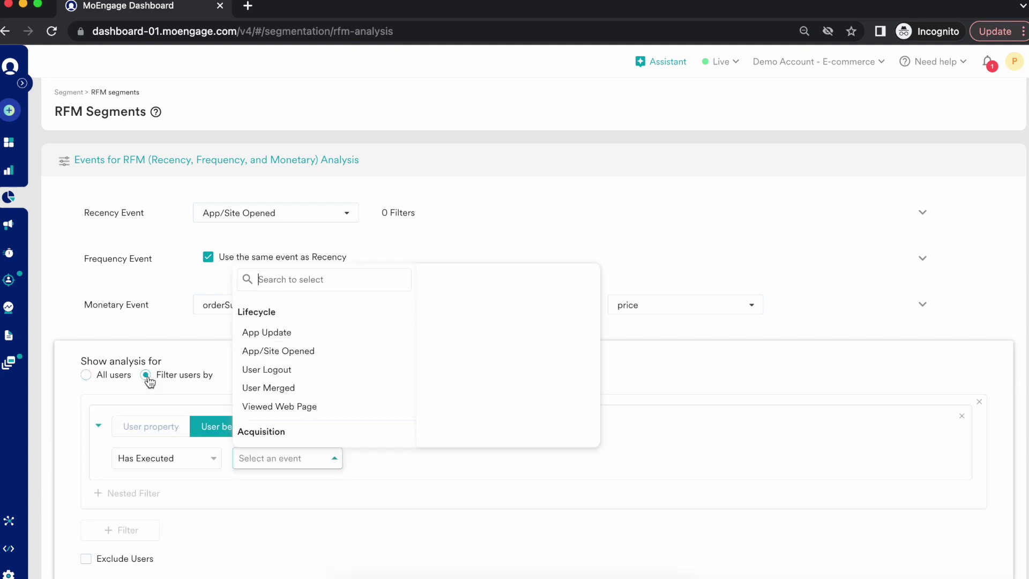
{"action": "left_click", "coordinate": [166, 352]}
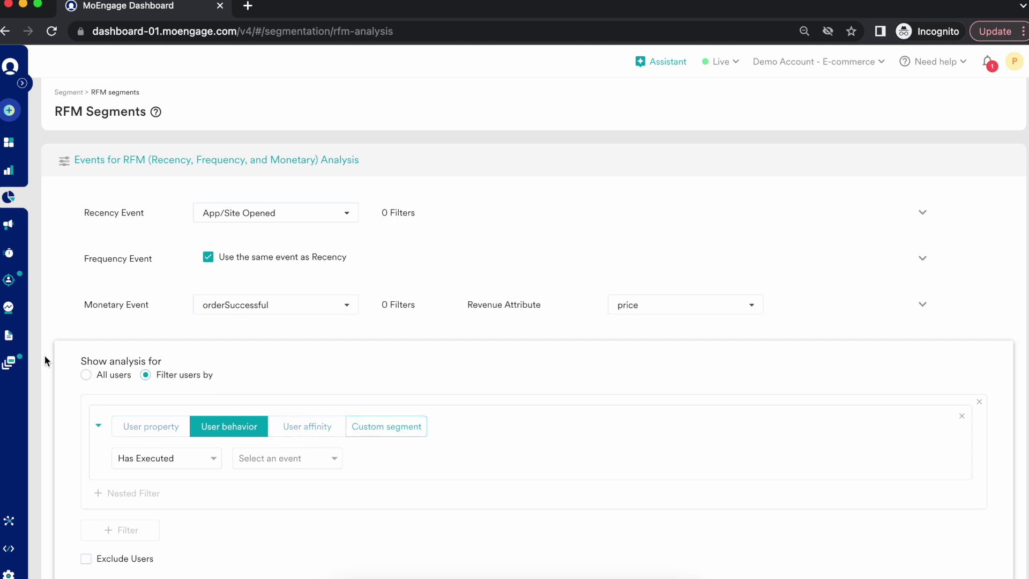
{"action": "left_click", "coordinate": [87, 375]}
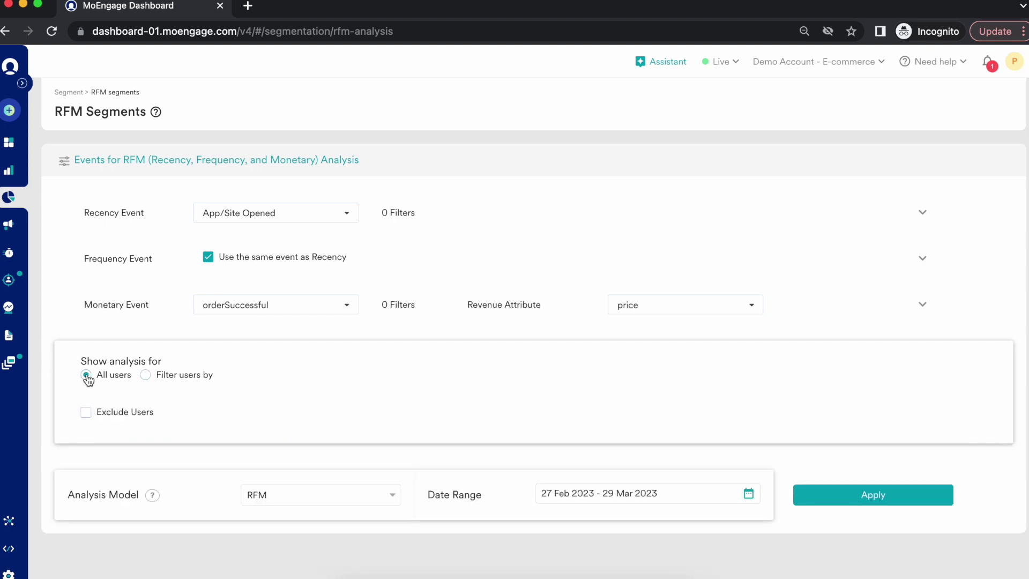
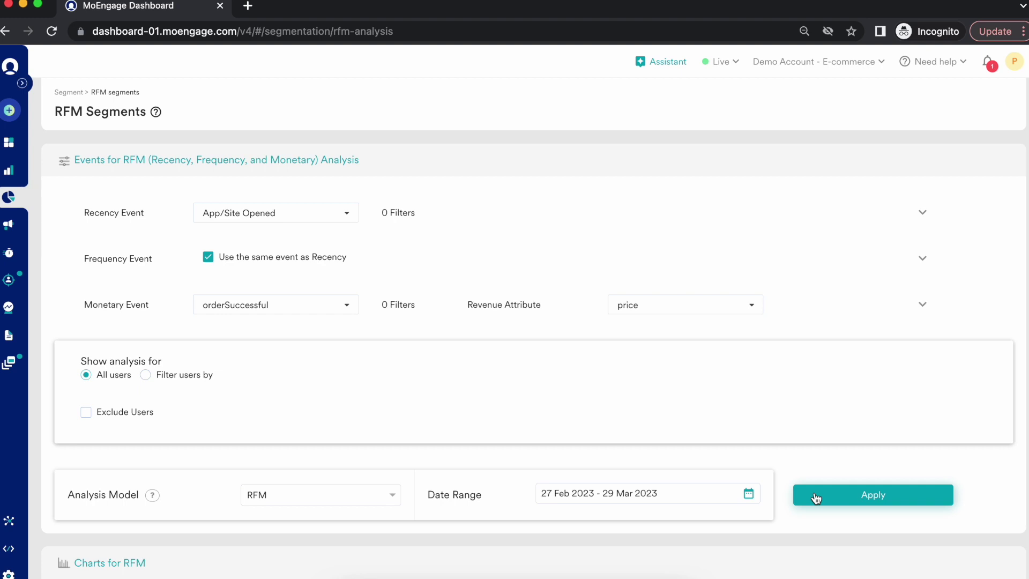
Examine the RFM Model chart, including the user count and recency, frequency and monetary values of the Champions segment.
{"action": "scroll", "coordinate": [816, 498], "scroll_direction": "down", "scroll_amount": 2}
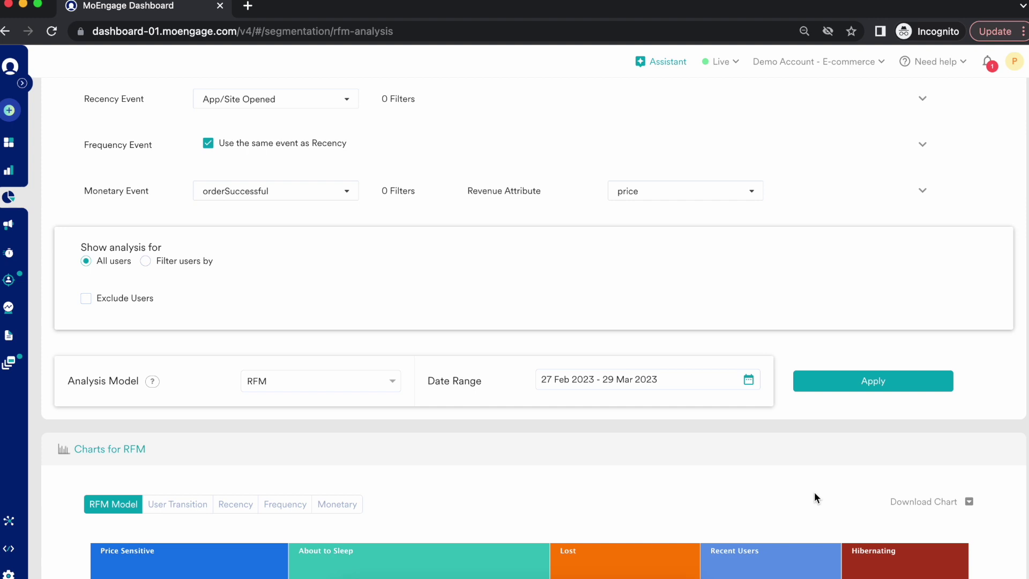
{"action": "scroll", "coordinate": [815, 493], "scroll_direction": "down", "scroll_amount": 3}
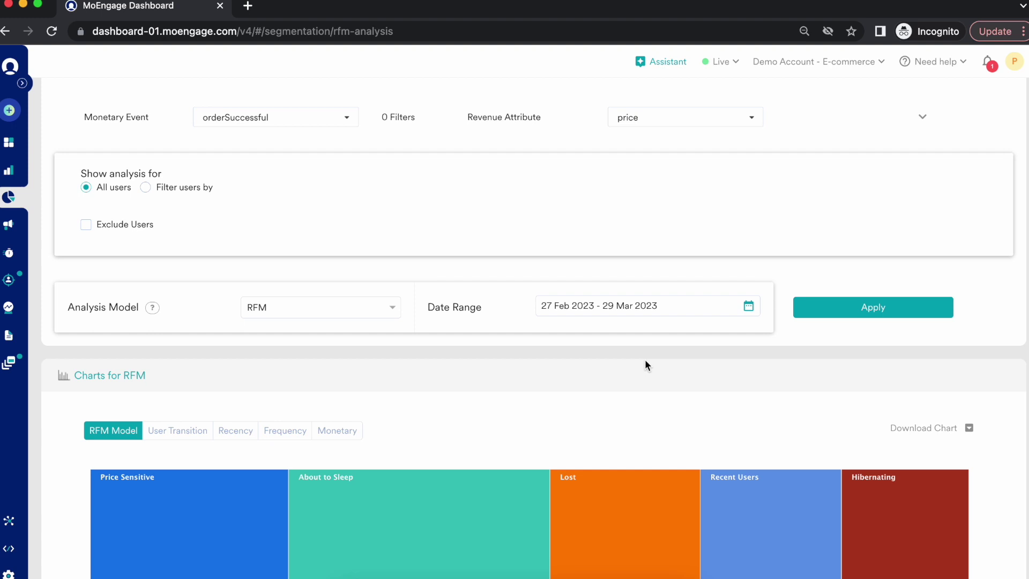
{"action": "scroll", "coordinate": [645, 364], "scroll_direction": "down", "scroll_amount": 5}
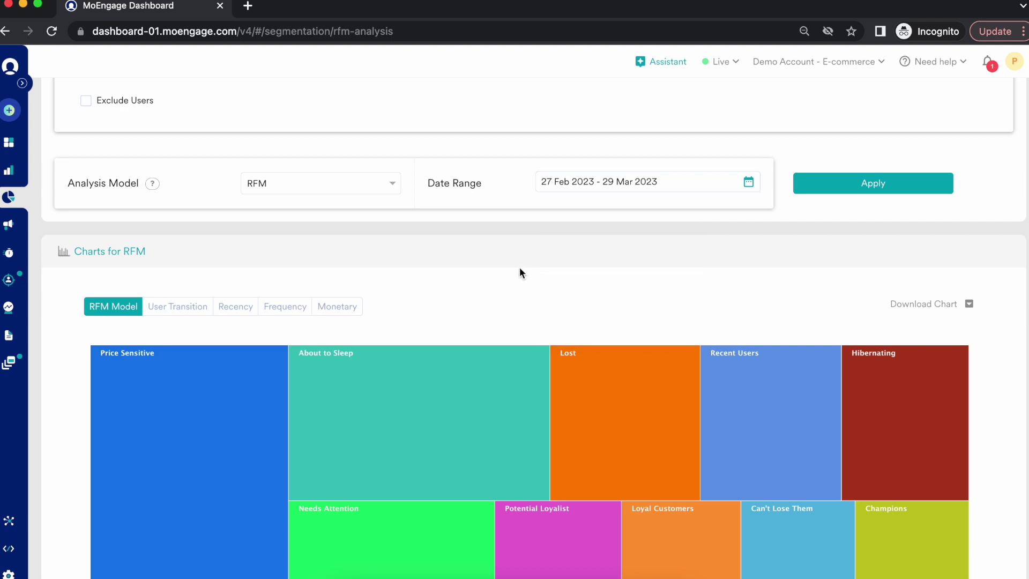
{"action": "scroll", "coordinate": [520, 268], "scroll_direction": "down", "scroll_amount": 4}
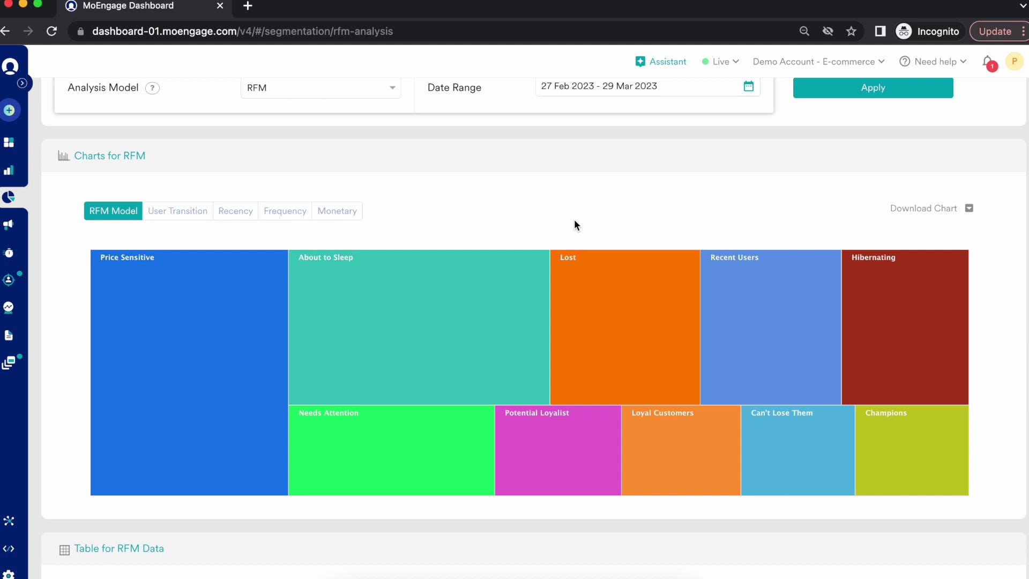
{"action": "mouse_move", "coordinate": [858, 258]}
{"action": "mouse_move", "coordinate": [934, 444]}
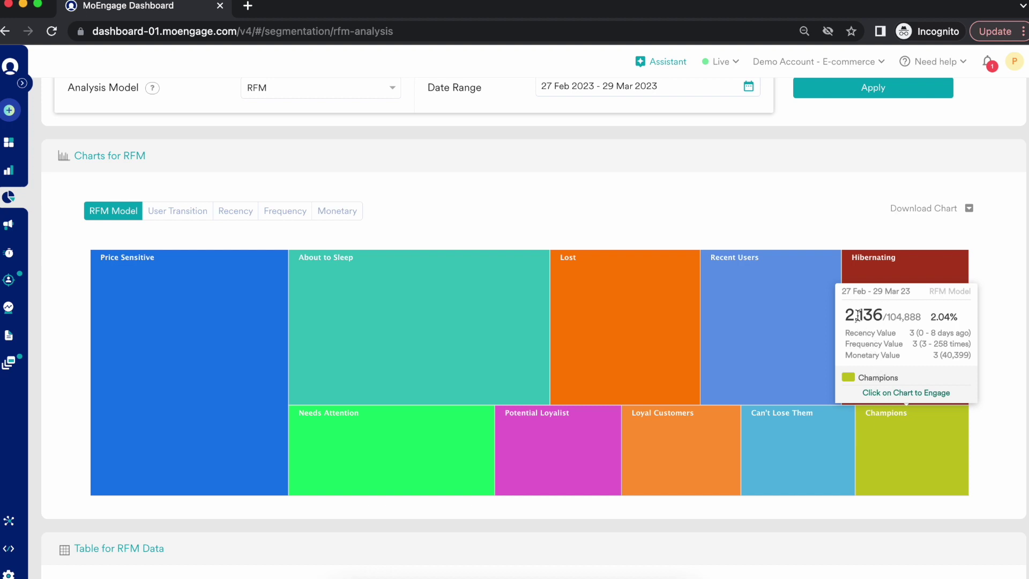
{"action": "left_click_drag", "start_coordinate": [846, 316], "coordinate": [879, 315]}
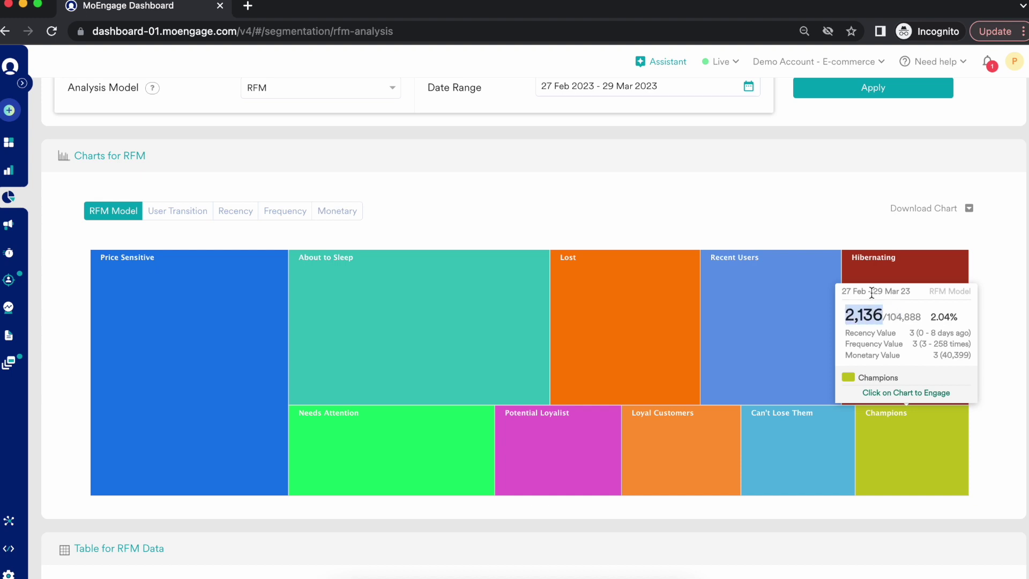
{"action": "left_click", "coordinate": [880, 314]}
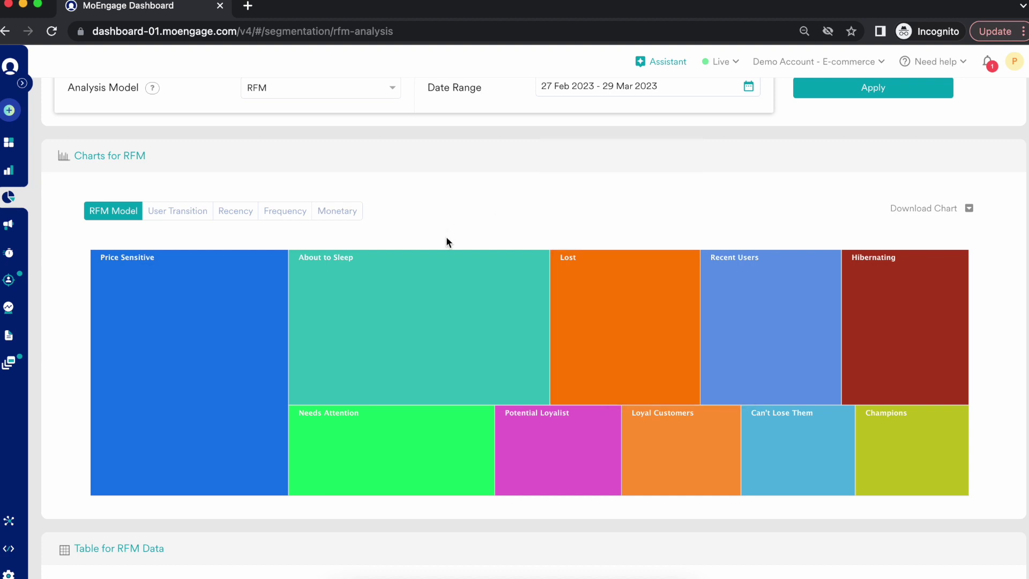
{"action": "mouse_move", "coordinate": [438, 291]}
Show the User Transition chart and inspect the Needs Attention segment's movements, including its transition to Price Sensitive.
{"action": "left_click", "coordinate": [188, 212]}
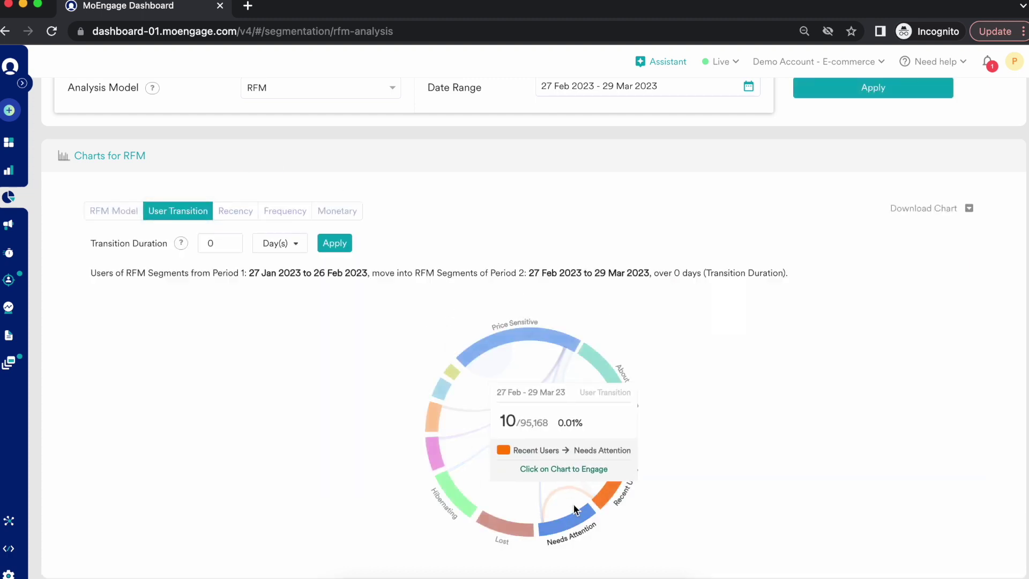
{"action": "mouse_move", "coordinate": [575, 518]}
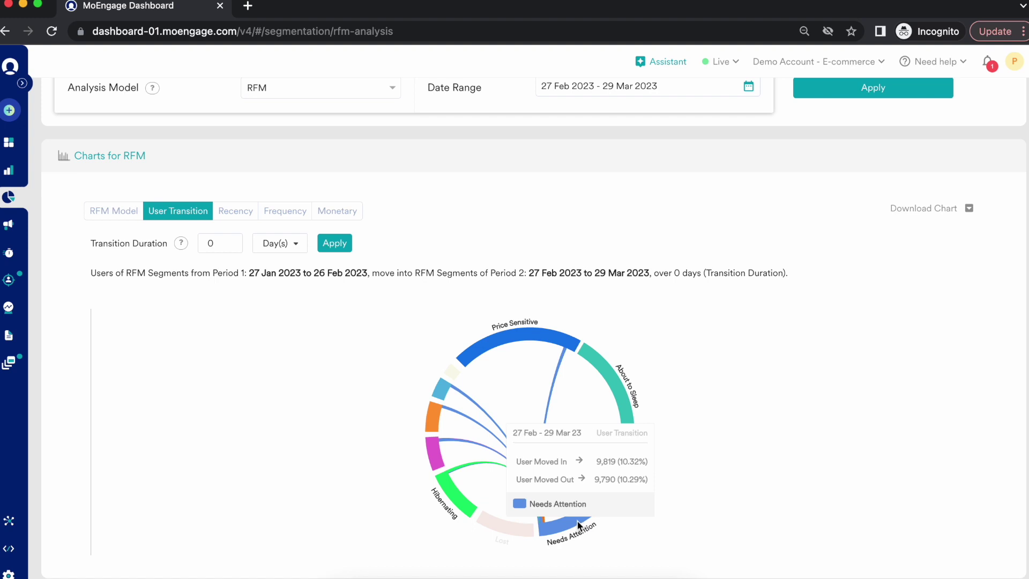
{"action": "mouse_move", "coordinate": [544, 527]}
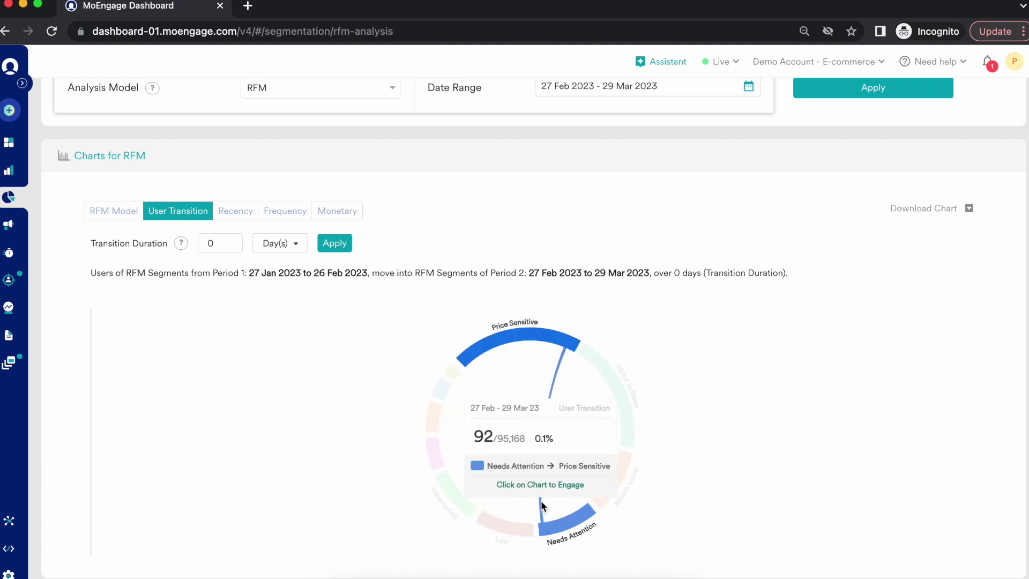
{"action": "left_click", "coordinate": [542, 505]}
{"action": "left_click", "coordinate": [640, 454]}
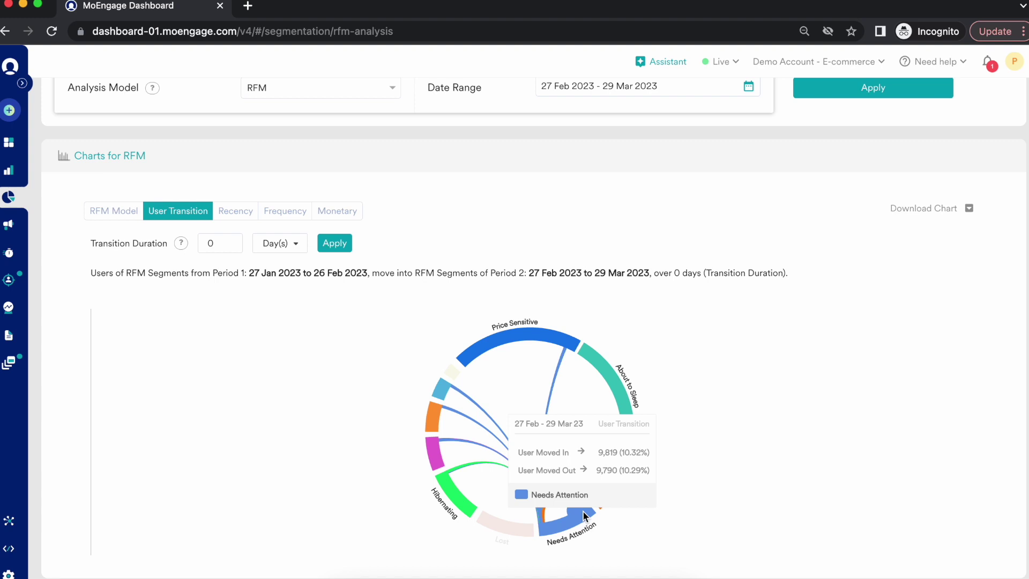
Show the Recency distribution chart and check the user counts per day group in the bars and the data table.
{"action": "left_click", "coordinate": [250, 213]}
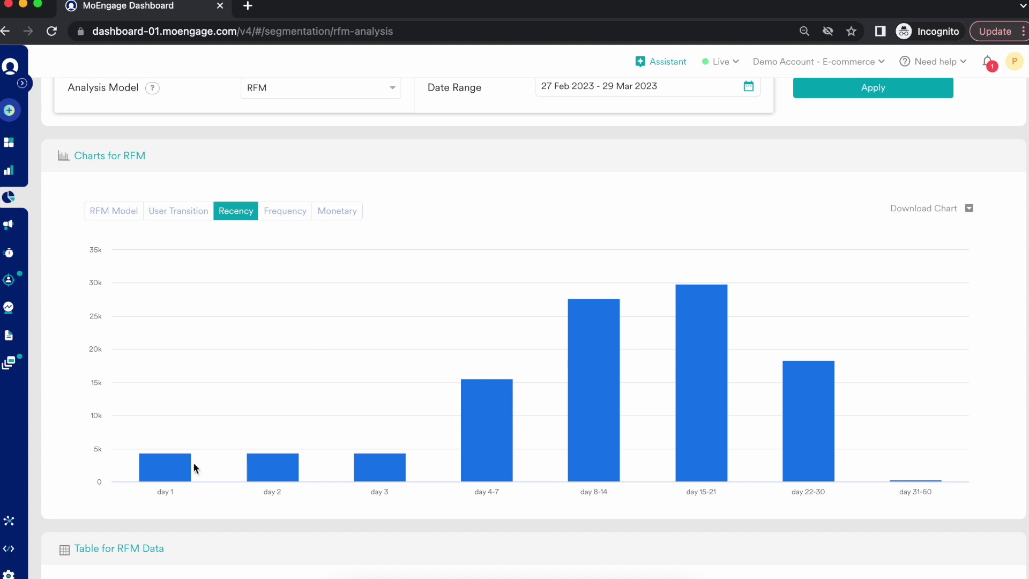
{"action": "mouse_move", "coordinate": [271, 475]}
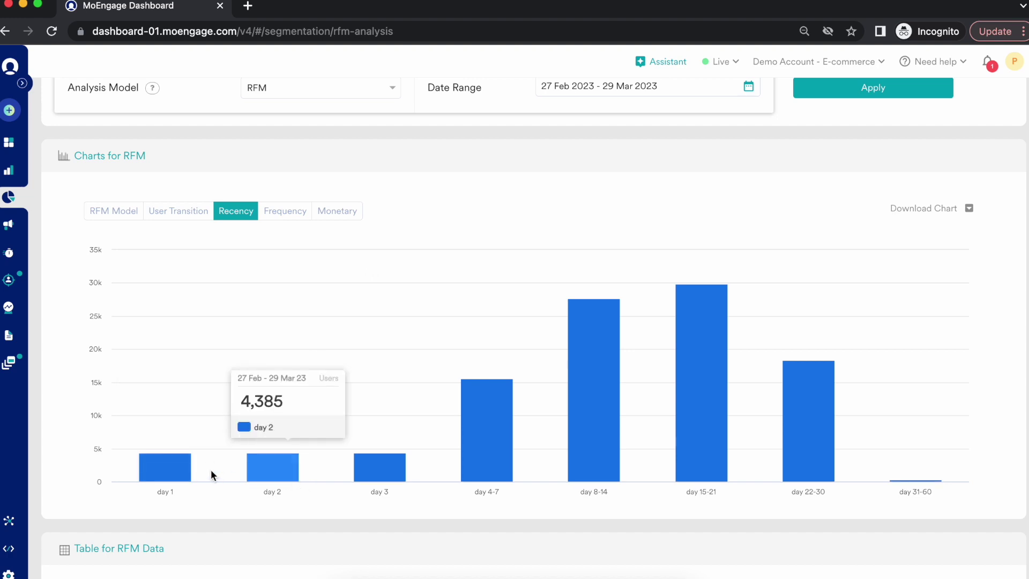
{"action": "mouse_move", "coordinate": [176, 470]}
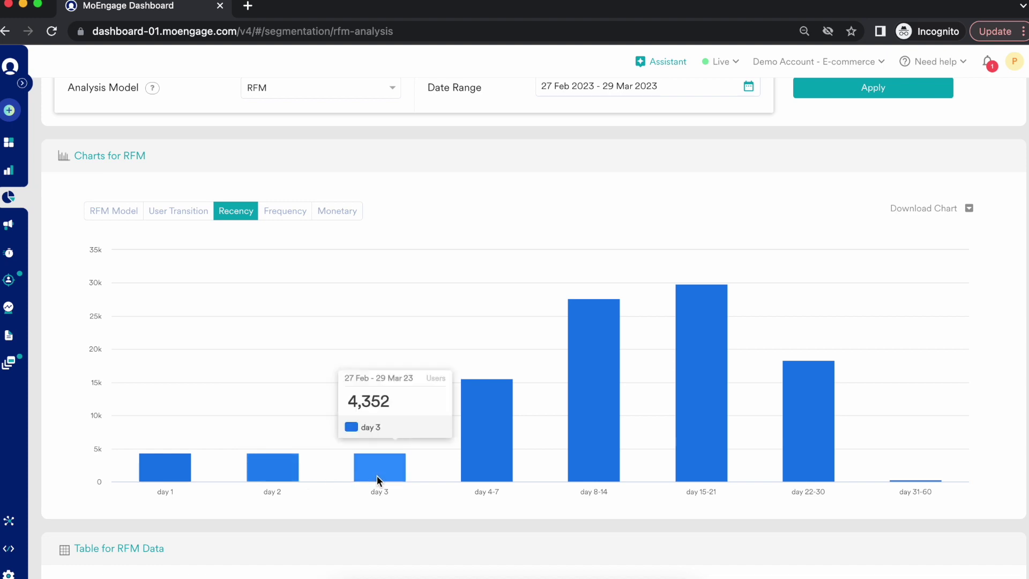
{"action": "mouse_move", "coordinate": [565, 481]}
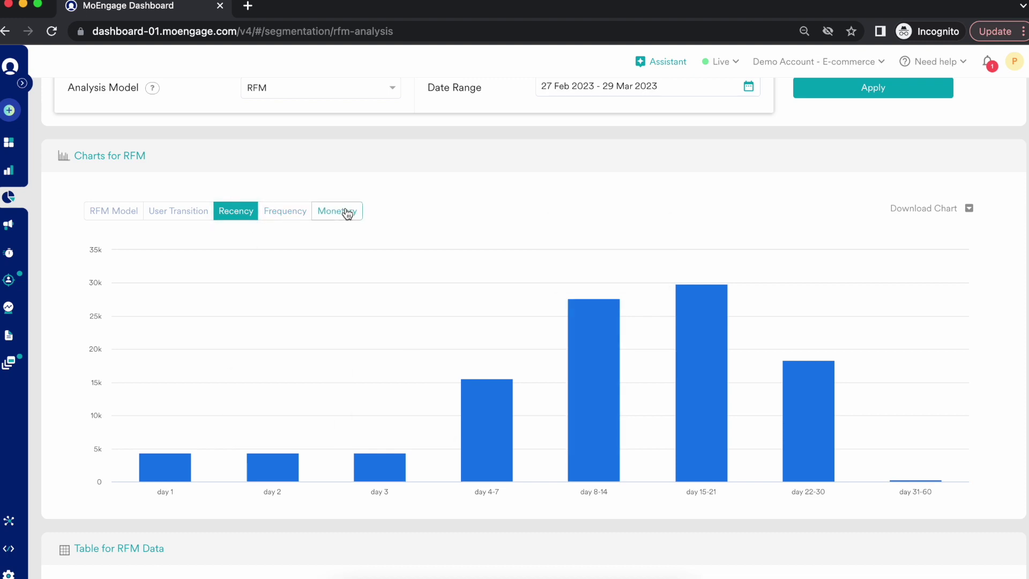
{"action": "scroll", "coordinate": [347, 212], "scroll_direction": "down", "scroll_amount": 6}
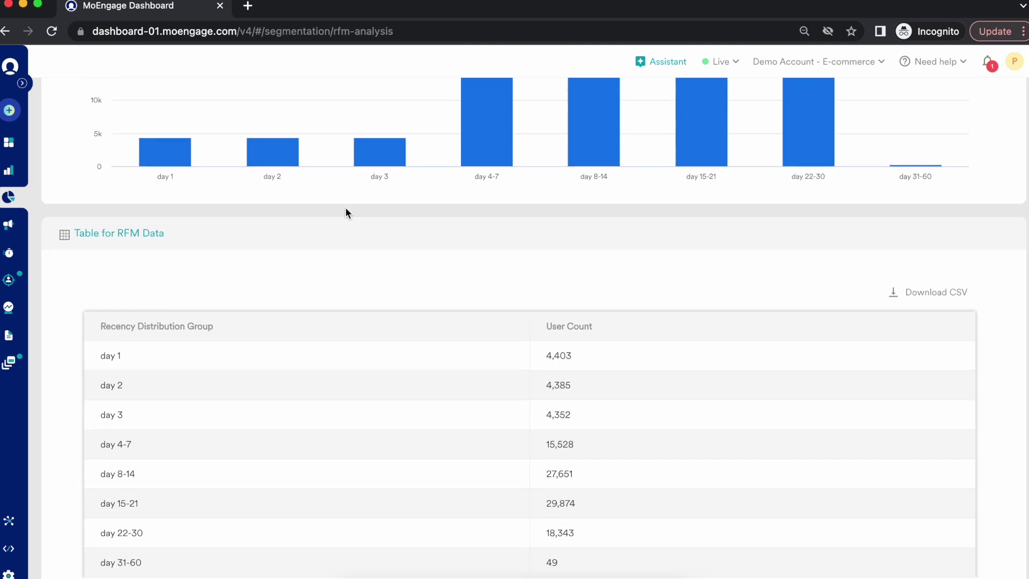
Return to the RFM Model chart and inspect the details of the Price Sensitive segment.
{"action": "scroll", "coordinate": [337, 402], "scroll_direction": "up", "scroll_amount": 10}
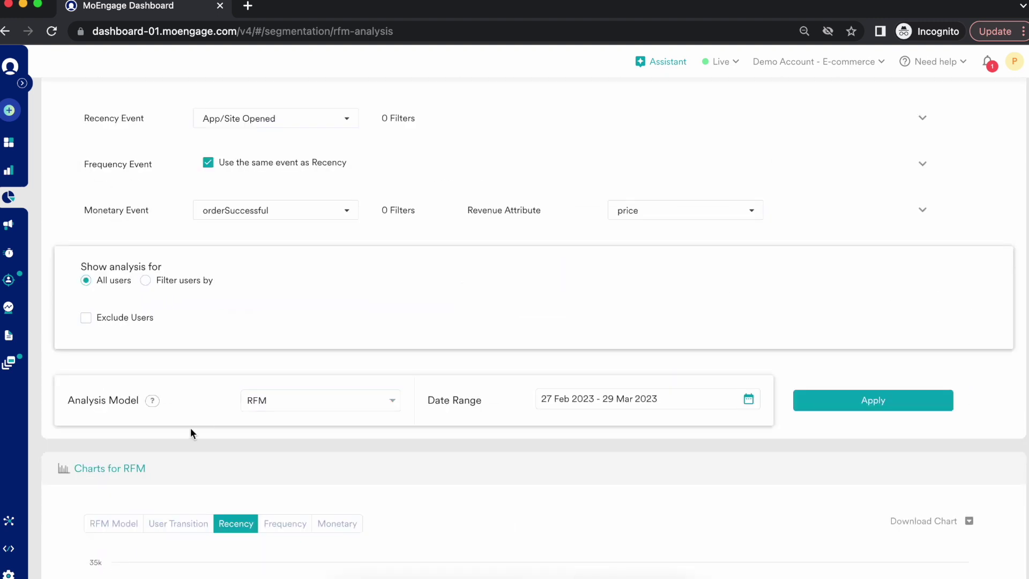
{"action": "left_click", "coordinate": [136, 527]}
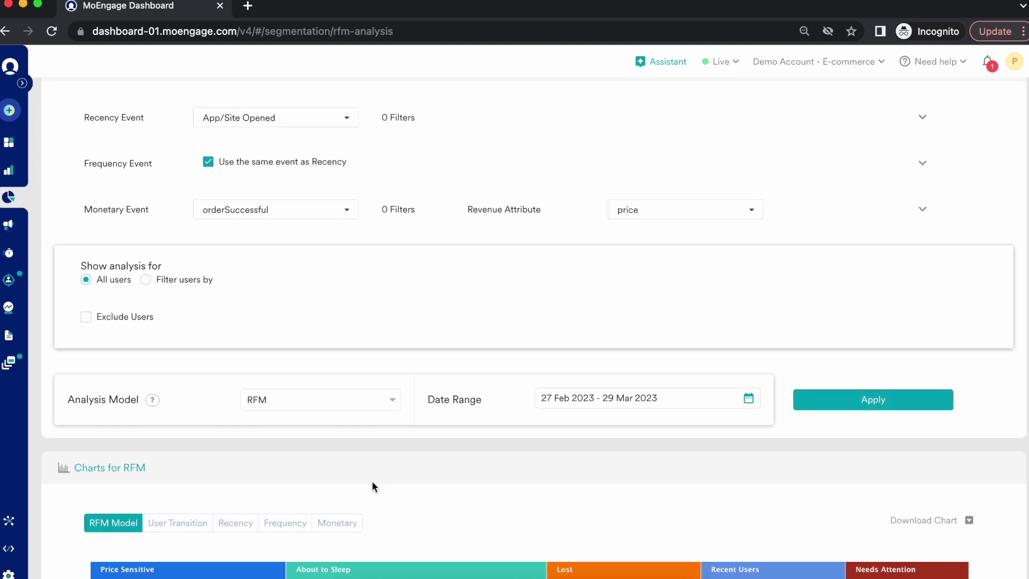
{"action": "scroll", "coordinate": [372, 486], "scroll_direction": "down", "scroll_amount": 5}
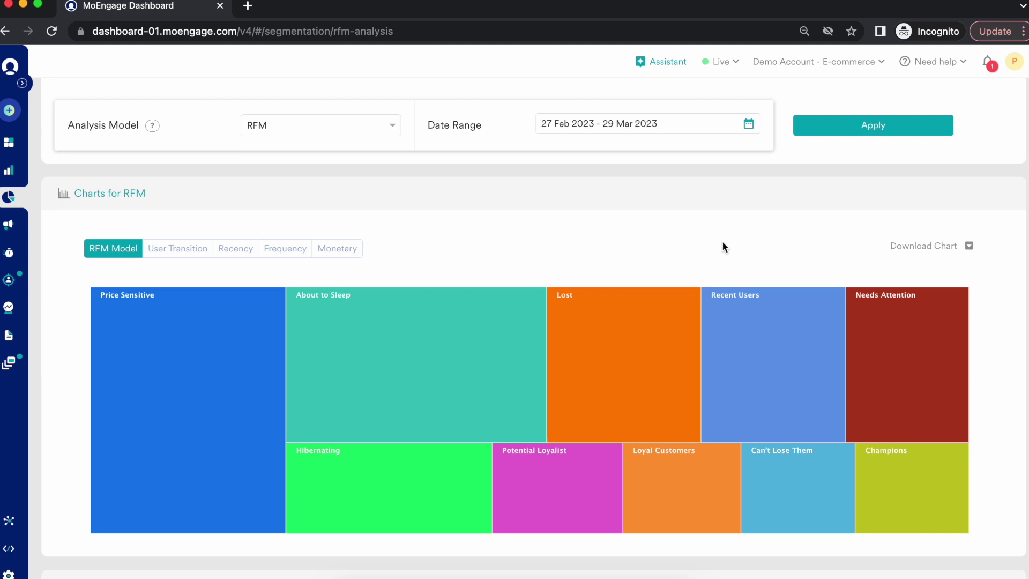
{"action": "mouse_move", "coordinate": [264, 395]}
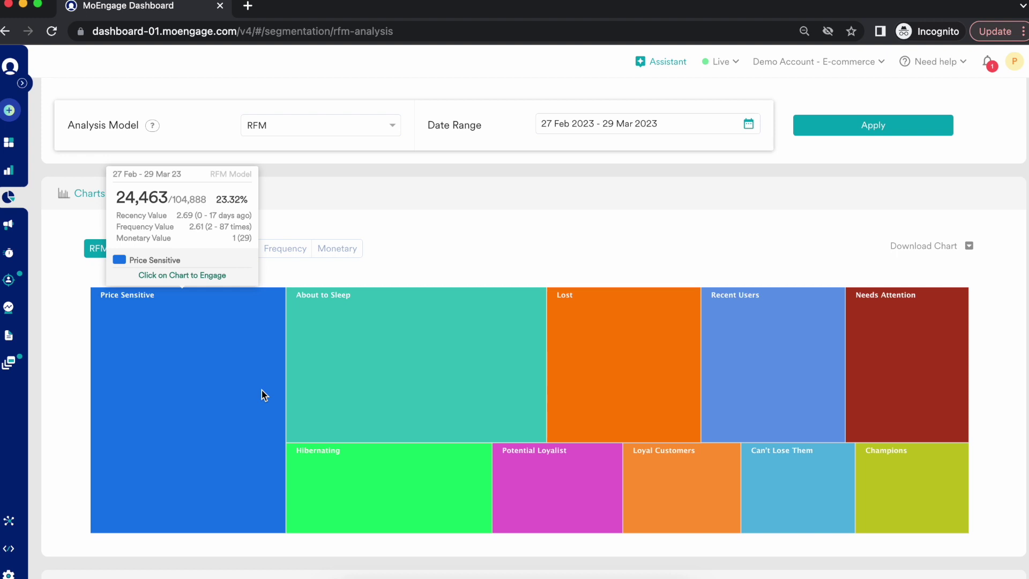
Choose a One Time Push Campaign to engage the Price Sensitive segment's users, and close the Engage Users dialog without creating it.
{"action": "left_click", "coordinate": [263, 391]}
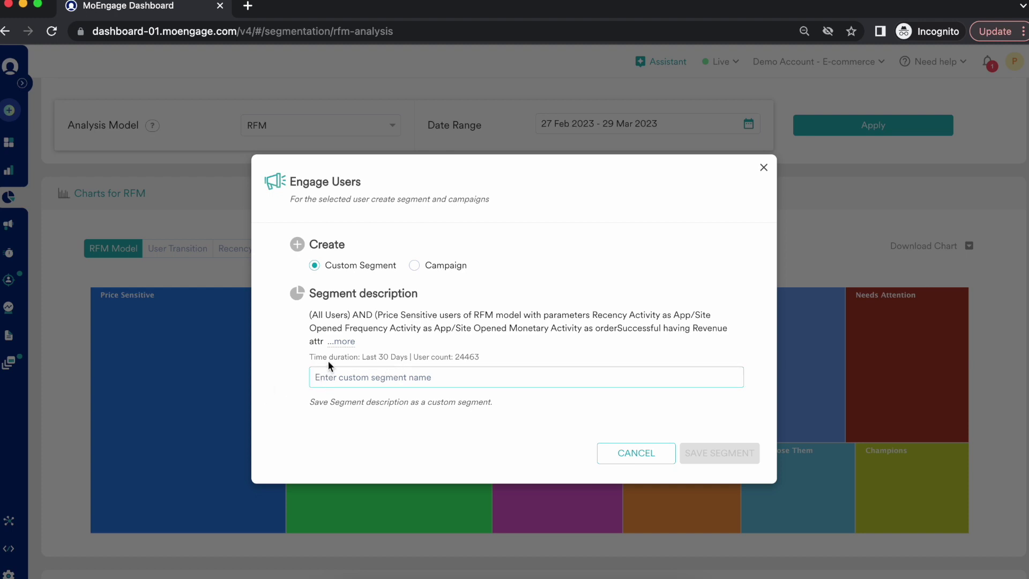
{"action": "left_click", "coordinate": [417, 267]}
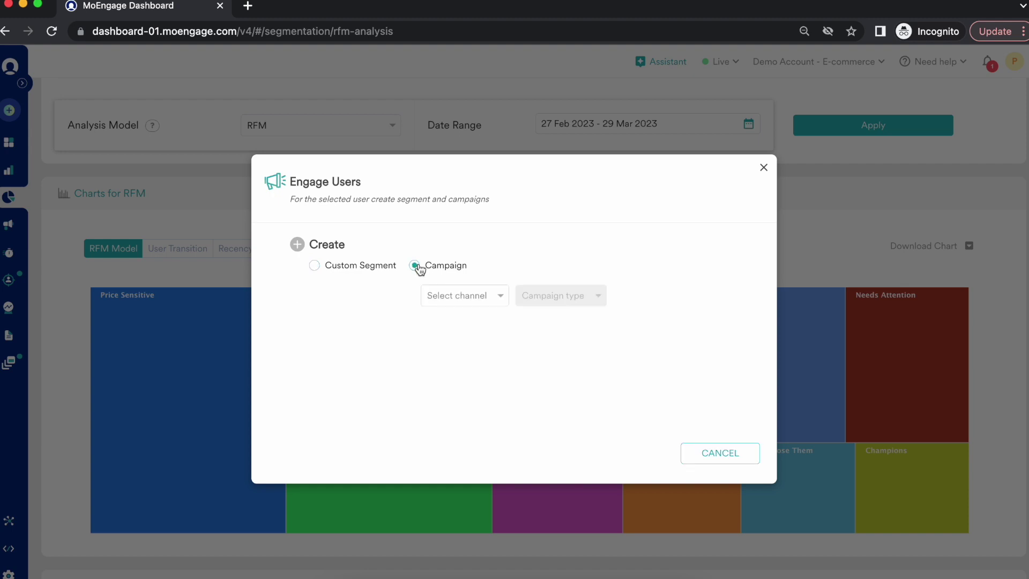
{"action": "left_click", "coordinate": [451, 296]}
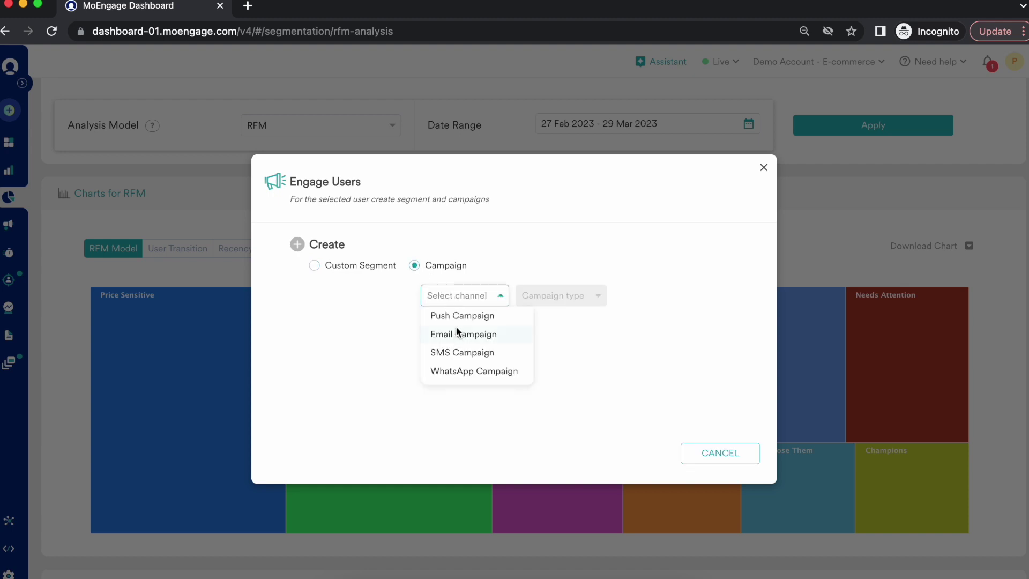
{"action": "left_click", "coordinate": [460, 317]}
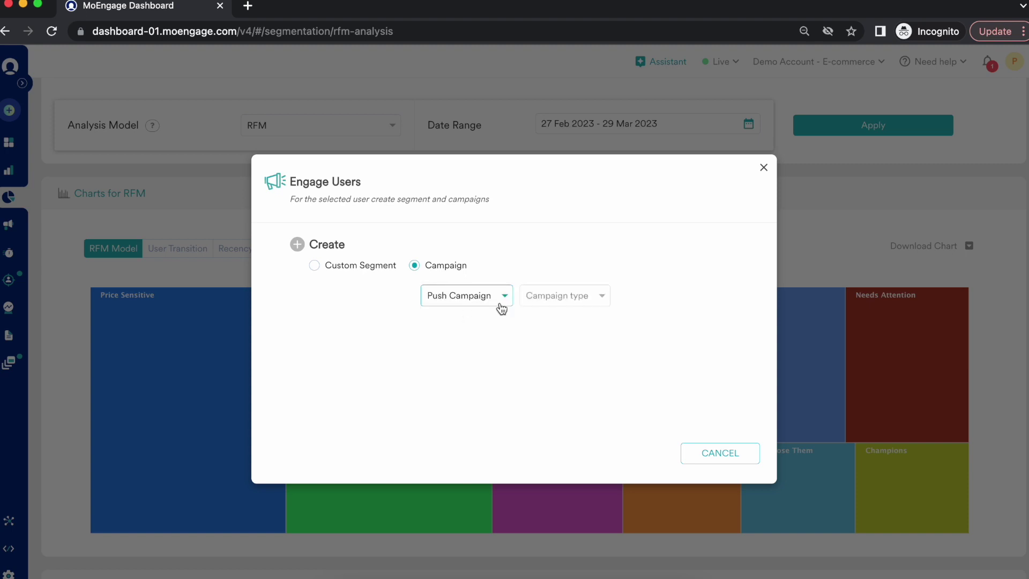
{"action": "left_click", "coordinate": [561, 304]}
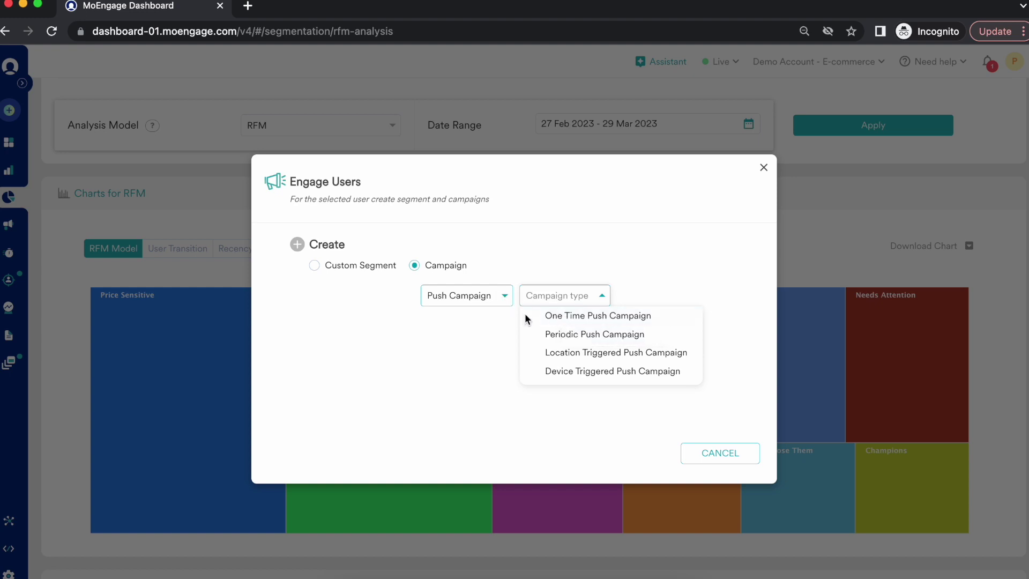
{"action": "left_click", "coordinate": [545, 316]}
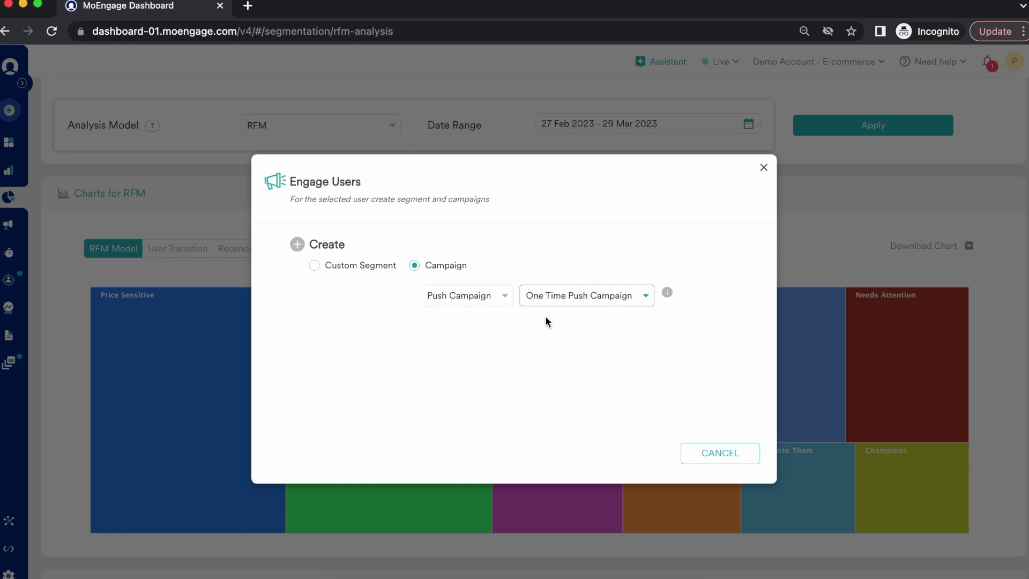
{"action": "left_click", "coordinate": [576, 300]}
{"action": "left_click", "coordinate": [578, 311]}
{"action": "left_click", "coordinate": [764, 168]}
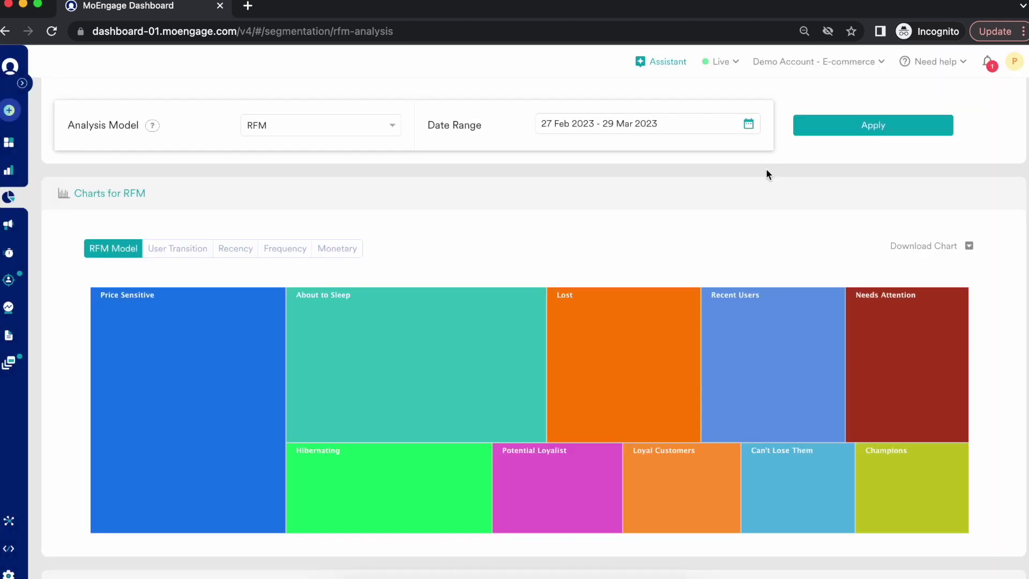